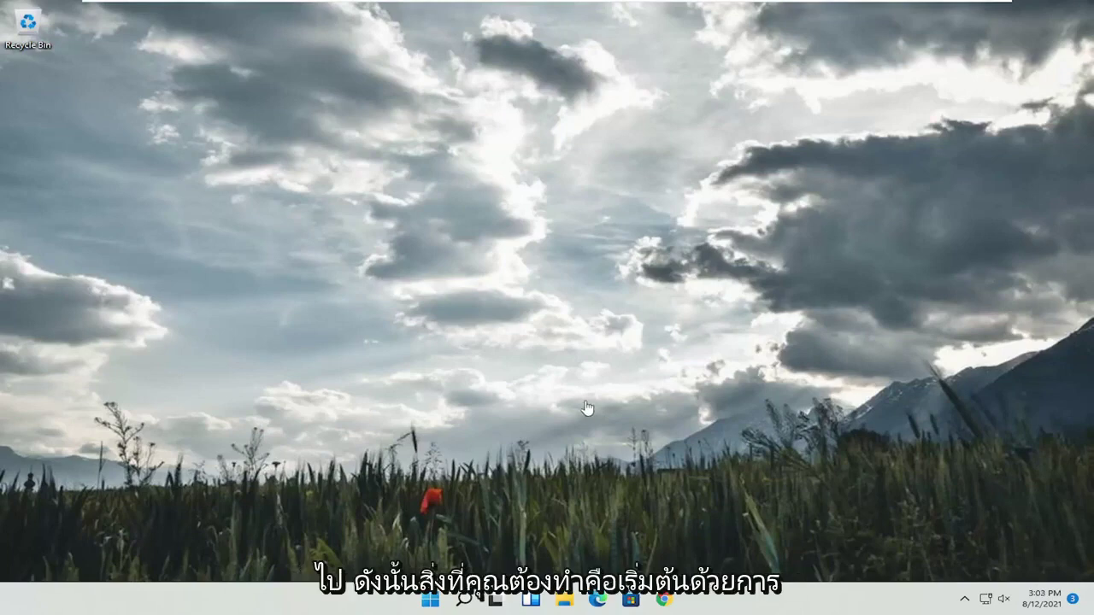
Open Control Panel from search, switch View by to Large icons, and go to Power Options.
left_click(466, 600)
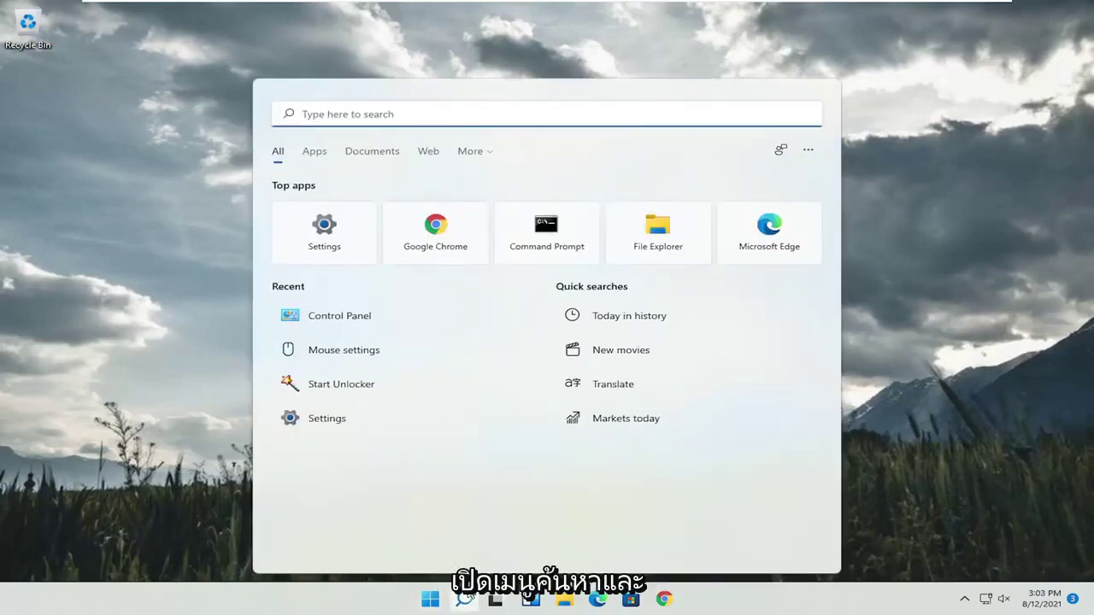
type("control panel")
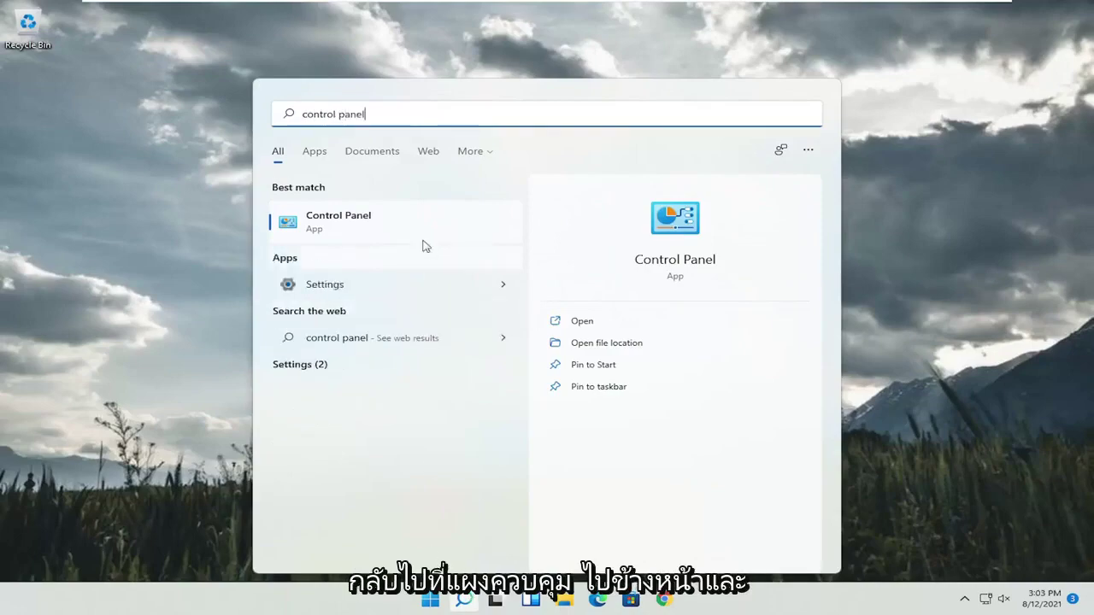
left_click(342, 231)
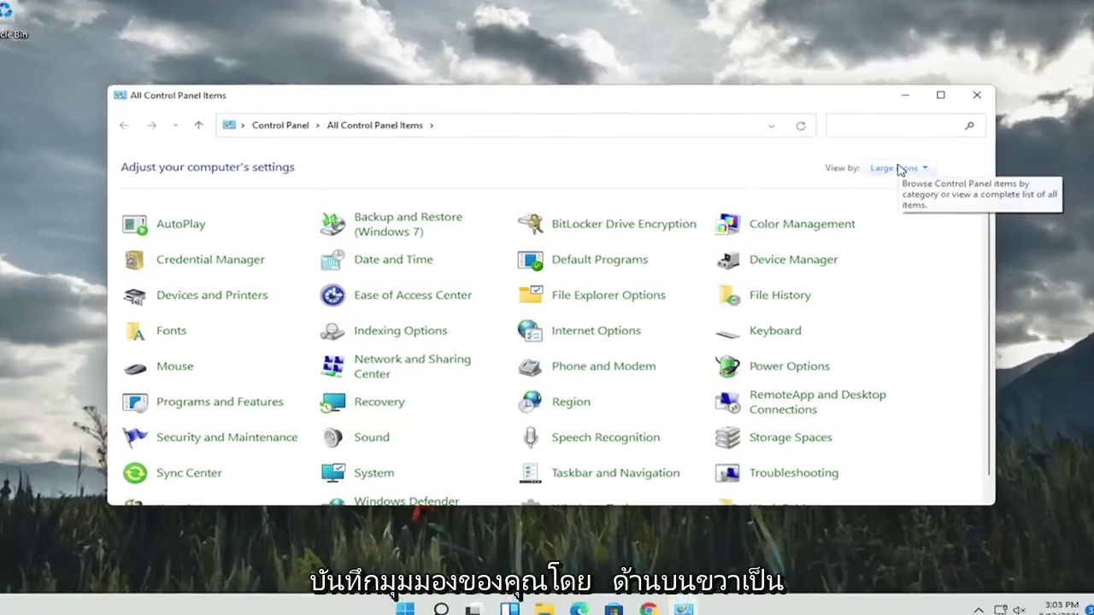
left_click(899, 168)
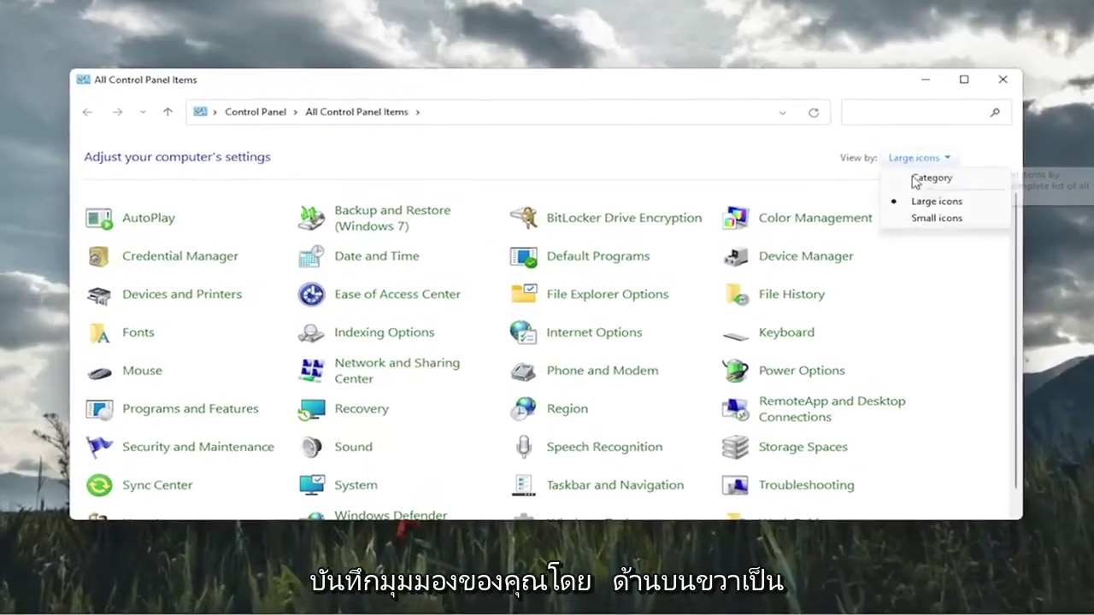
left_click(906, 195)
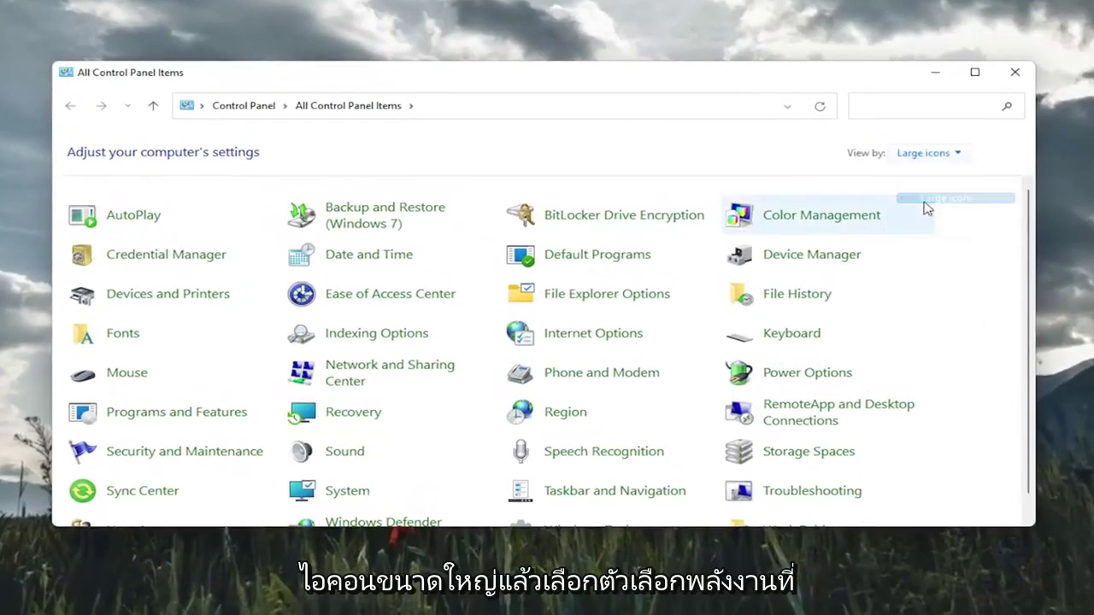
left_click(771, 374)
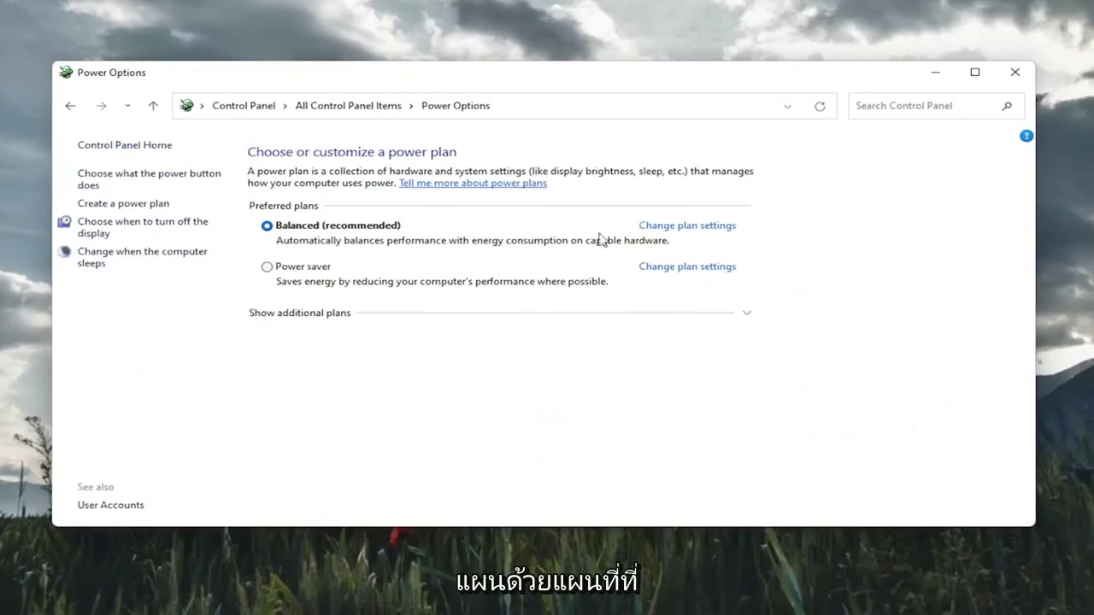
Open the advanced power settings for the Balanced plan.
left_click(688, 227)
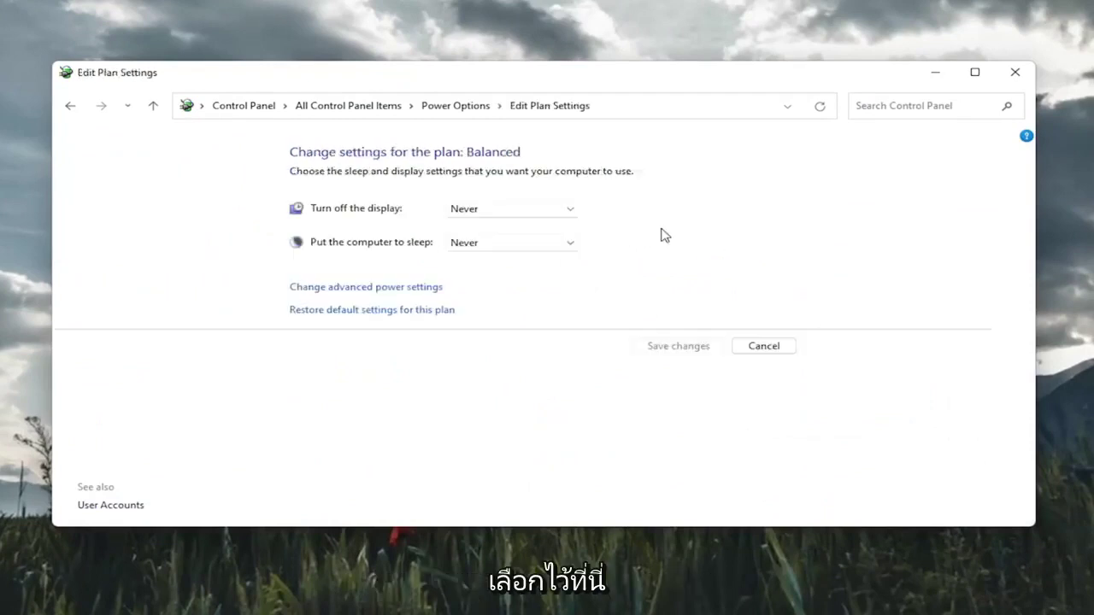
left_click(363, 289)
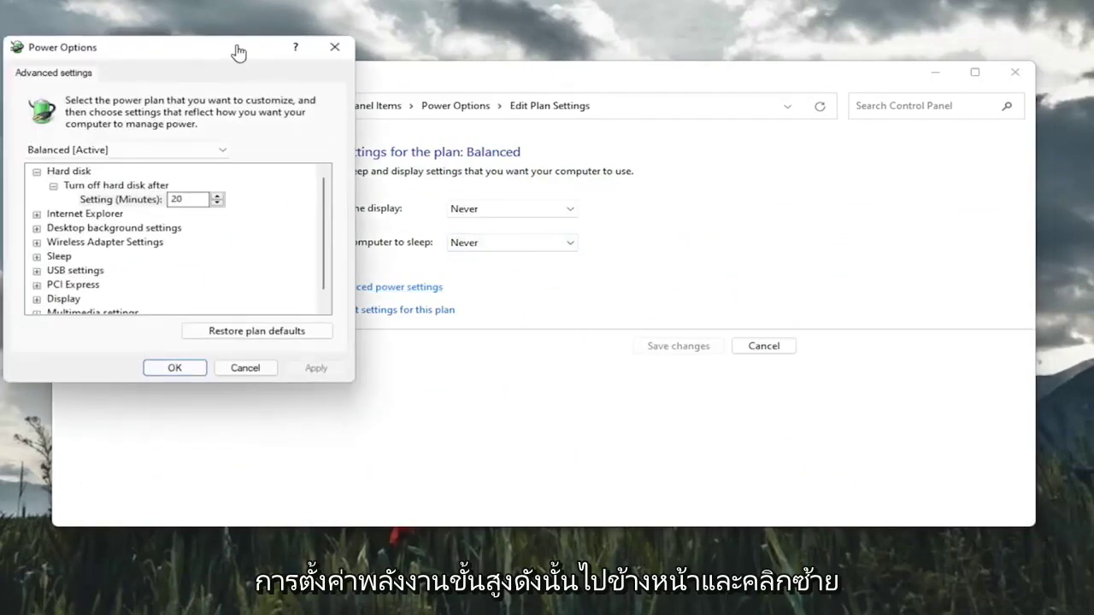
left_click_drag(225, 49, 472, 86)
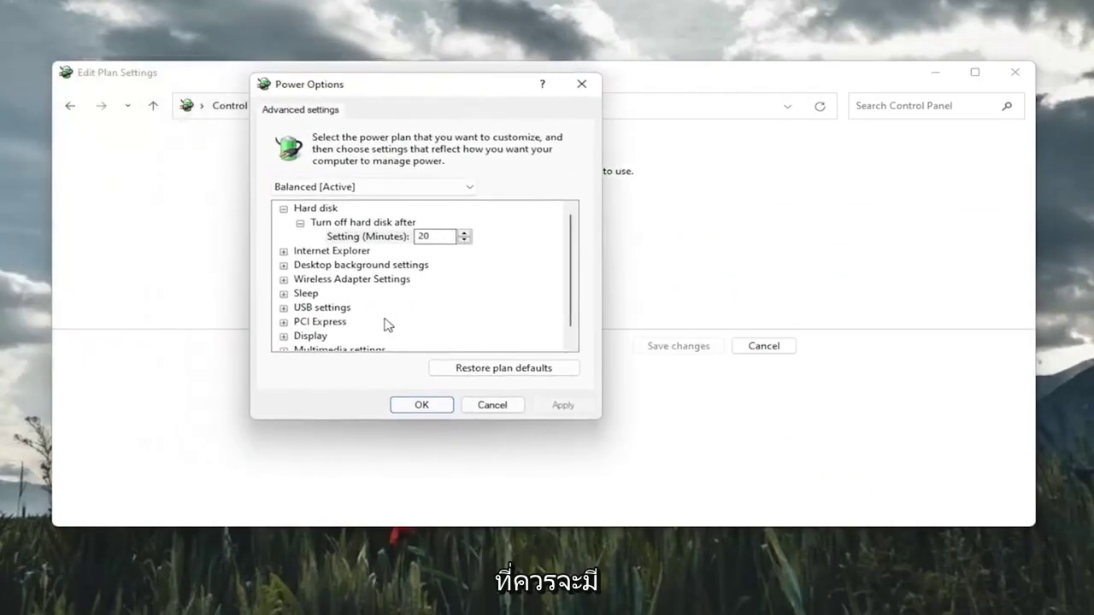
Set PCI Express Link State Power Management to Off, then apply and confirm.
scroll(384, 329, "down", 1)
left_click(283, 307)
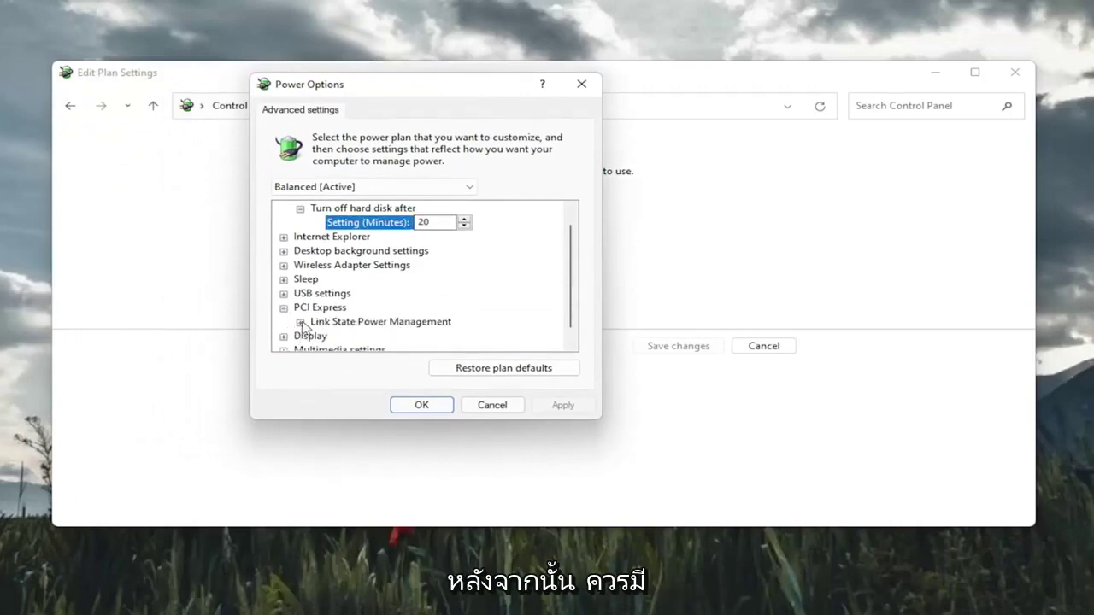
left_click(300, 322)
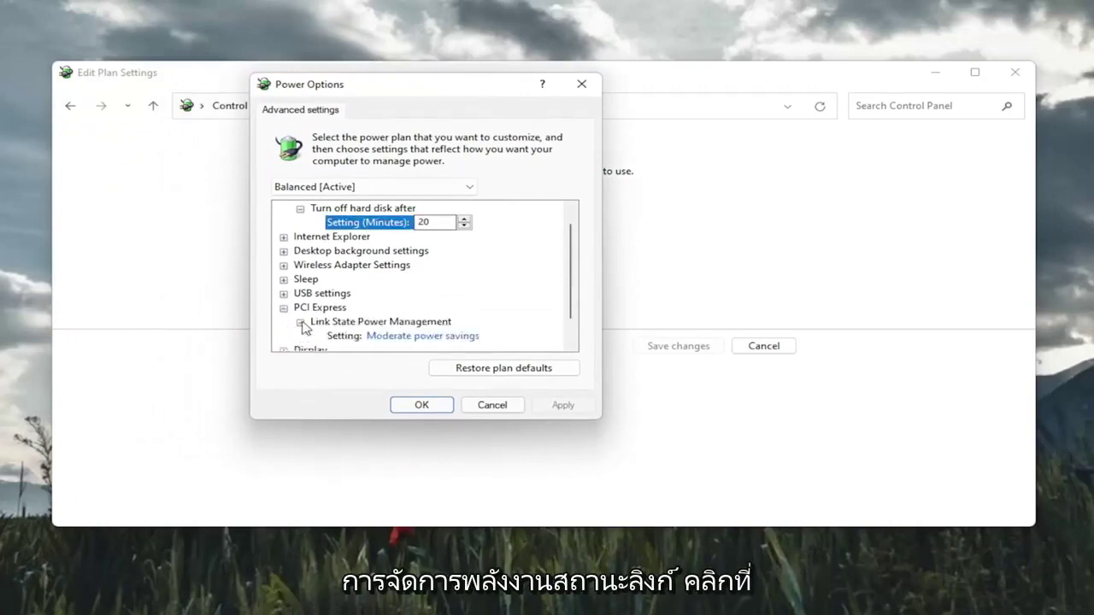
scroll(376, 335, "down", 1)
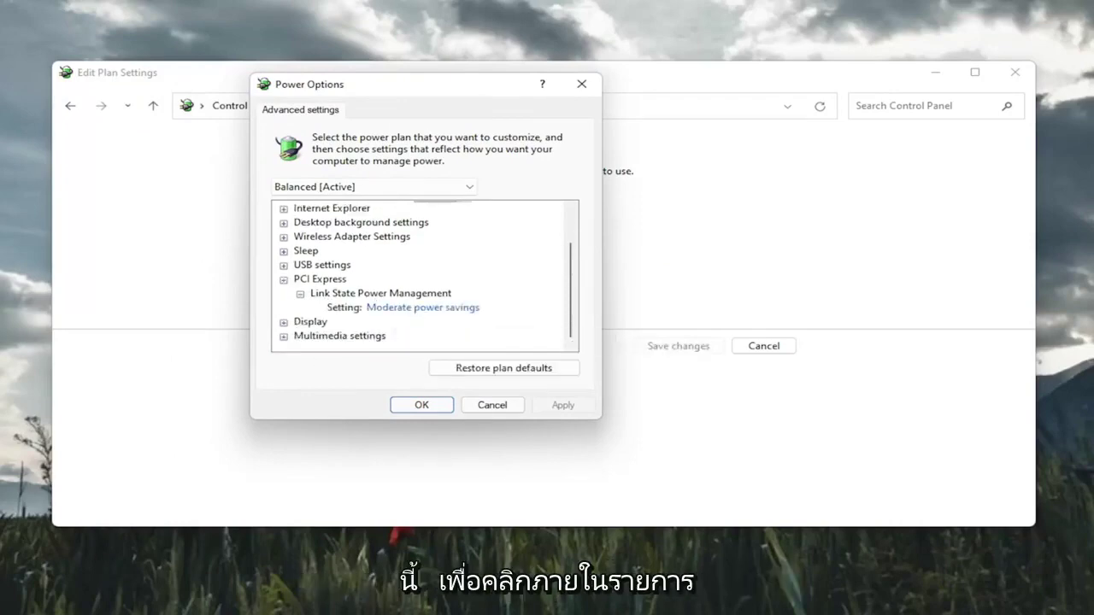
left_click(400, 309)
left_click(403, 309)
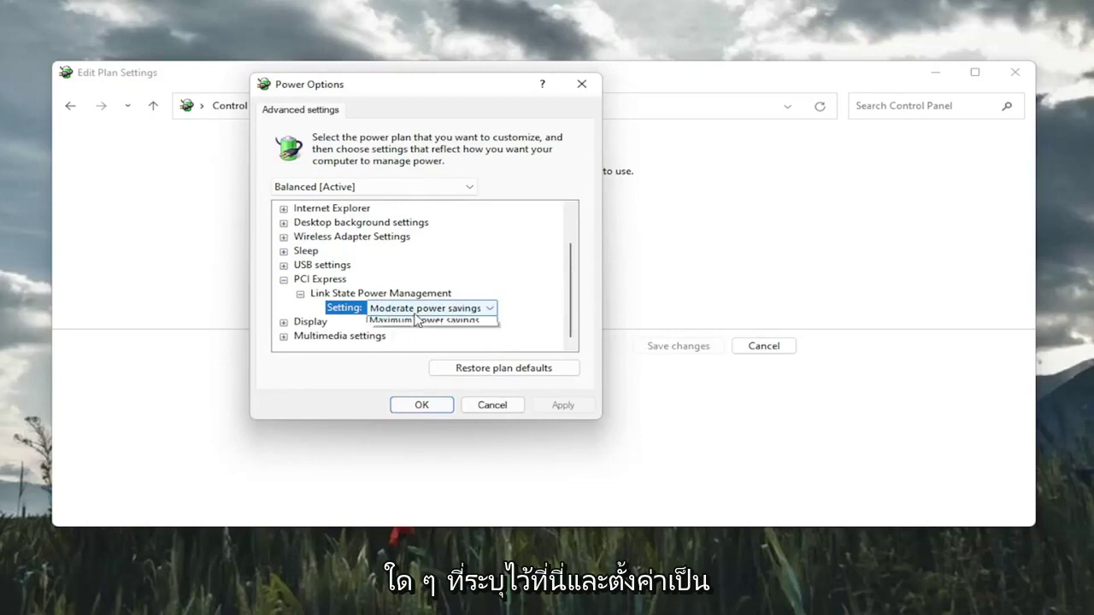
left_click(418, 322)
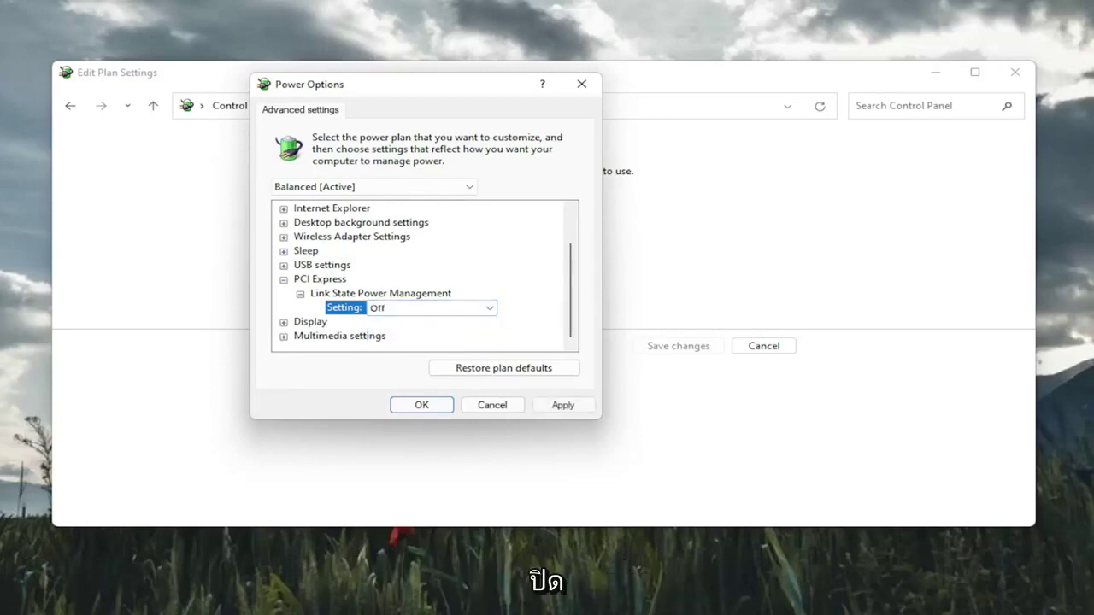
left_click(557, 406)
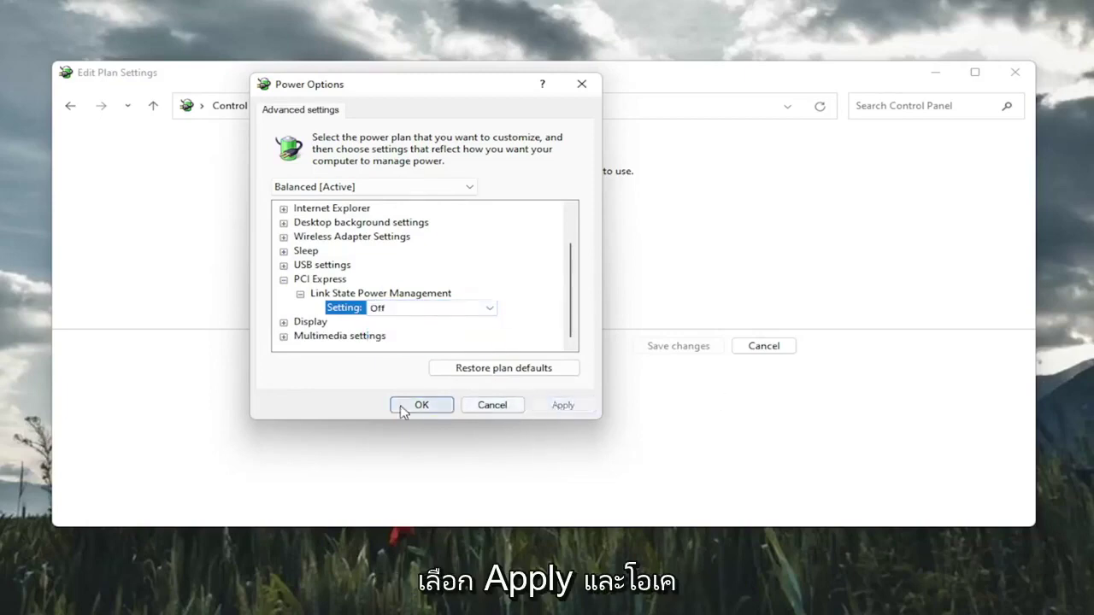
left_click(421, 406)
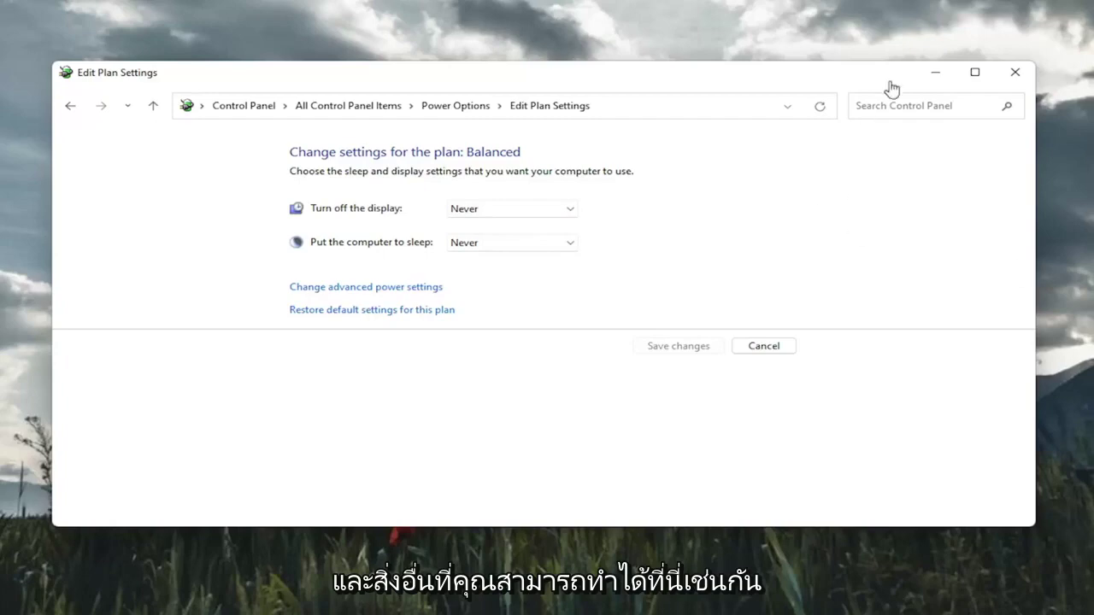
Close Control Panel and launch Command Prompt as administrator from a 'cmd' search.
left_click(1015, 72)
key("super+s")
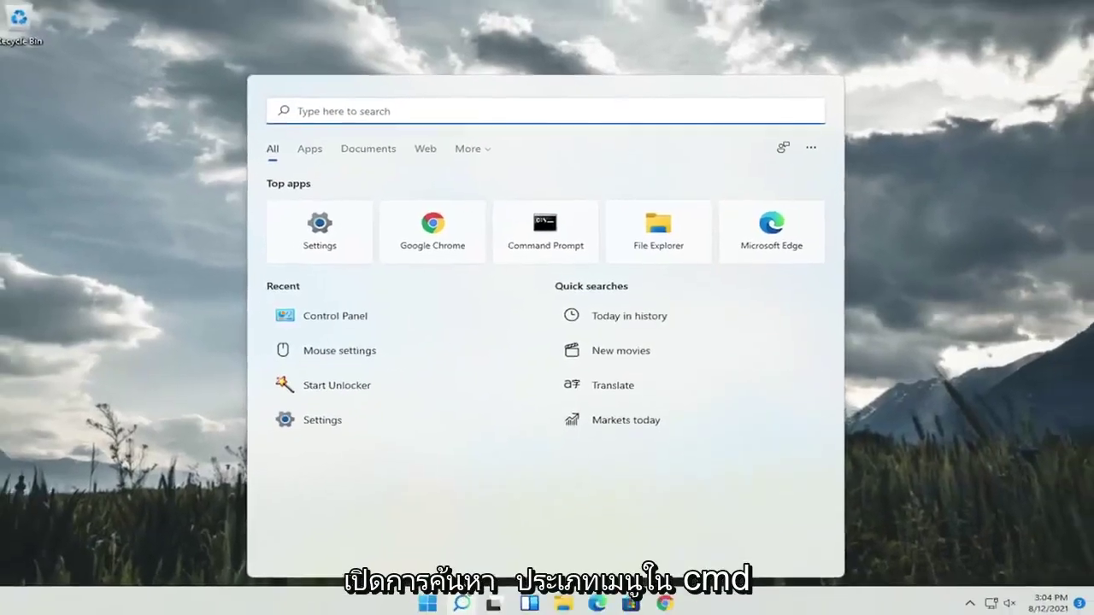
type("cmd")
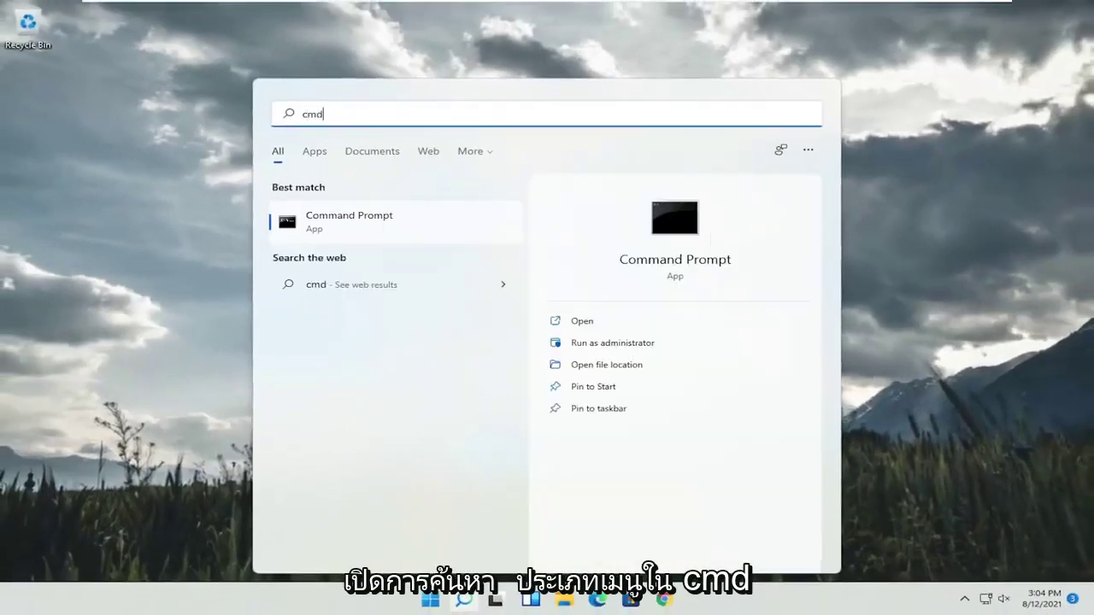
right_click(335, 223)
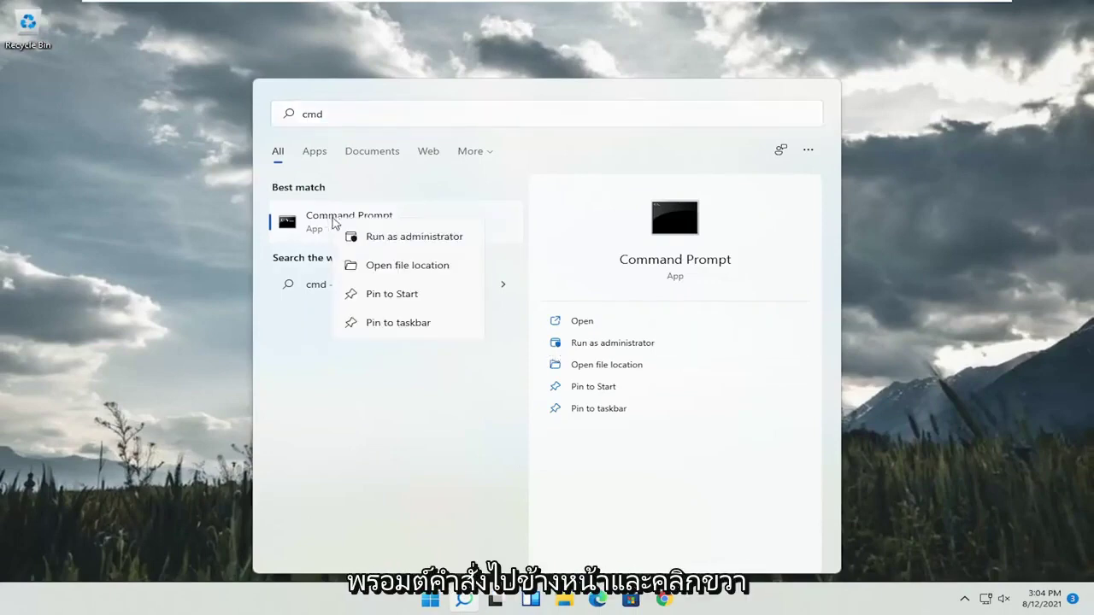
left_click(373, 239)
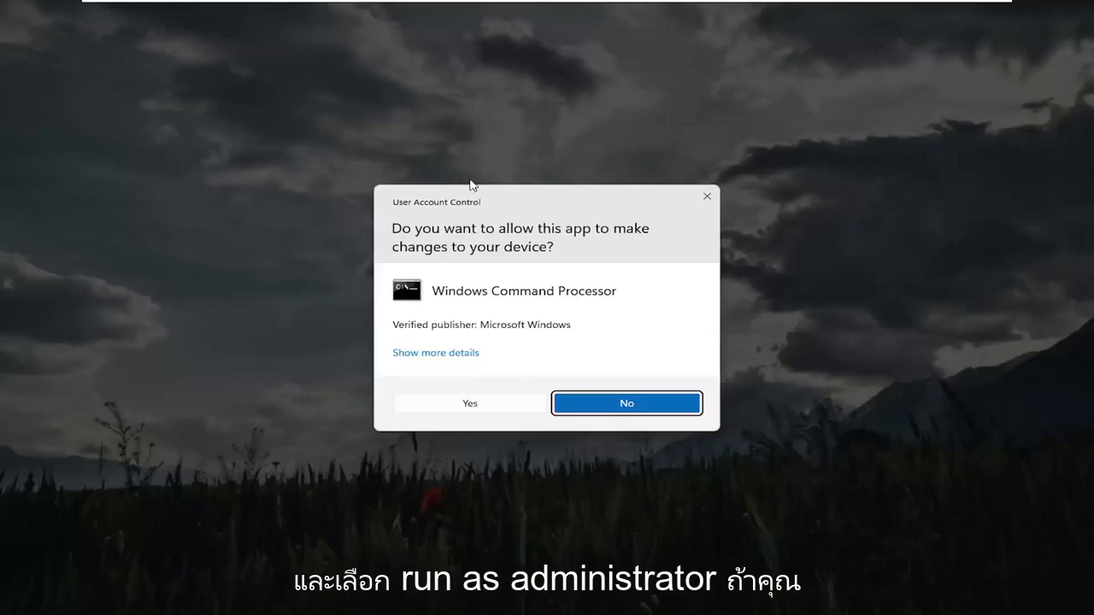
Allow the UAC prompt, run 'powercfg -h off', and enter 'sfc /scannow' on the next line.
left_click(486, 403)
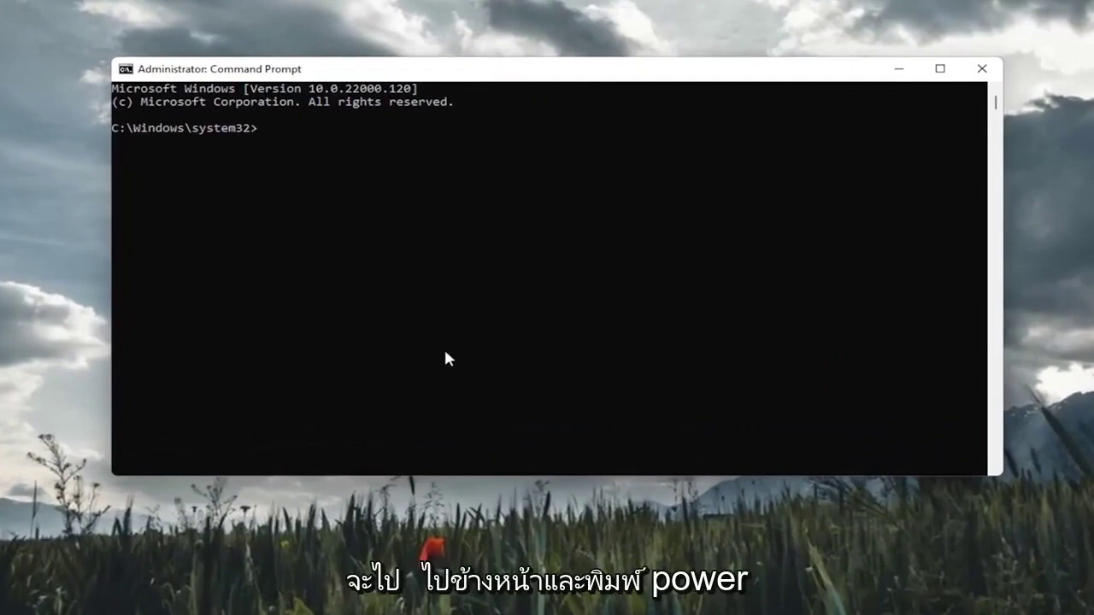
type("powercfg")
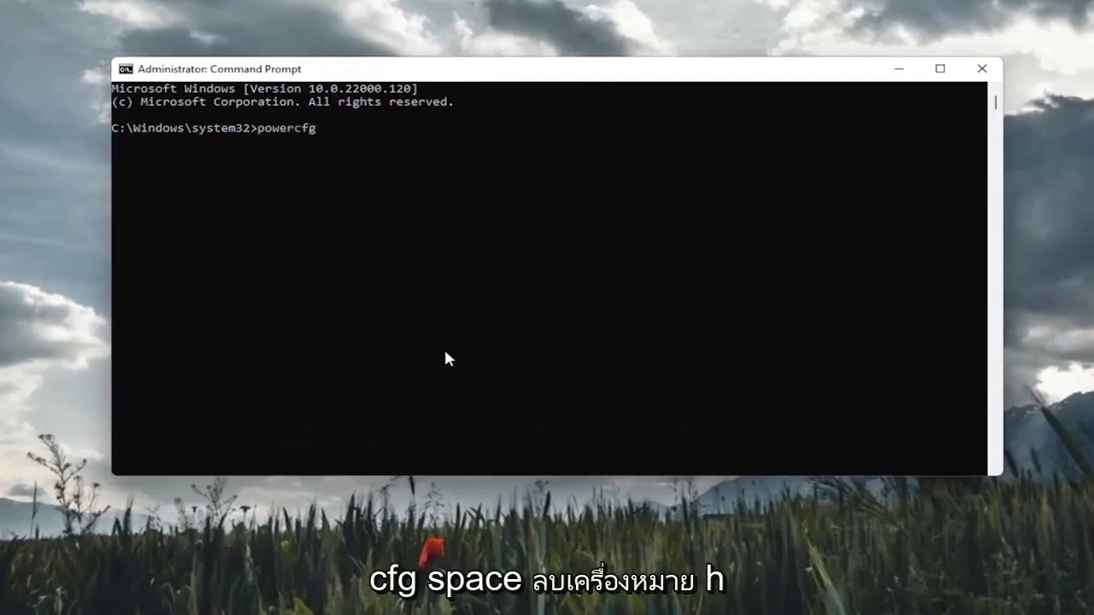
type(" -h off")
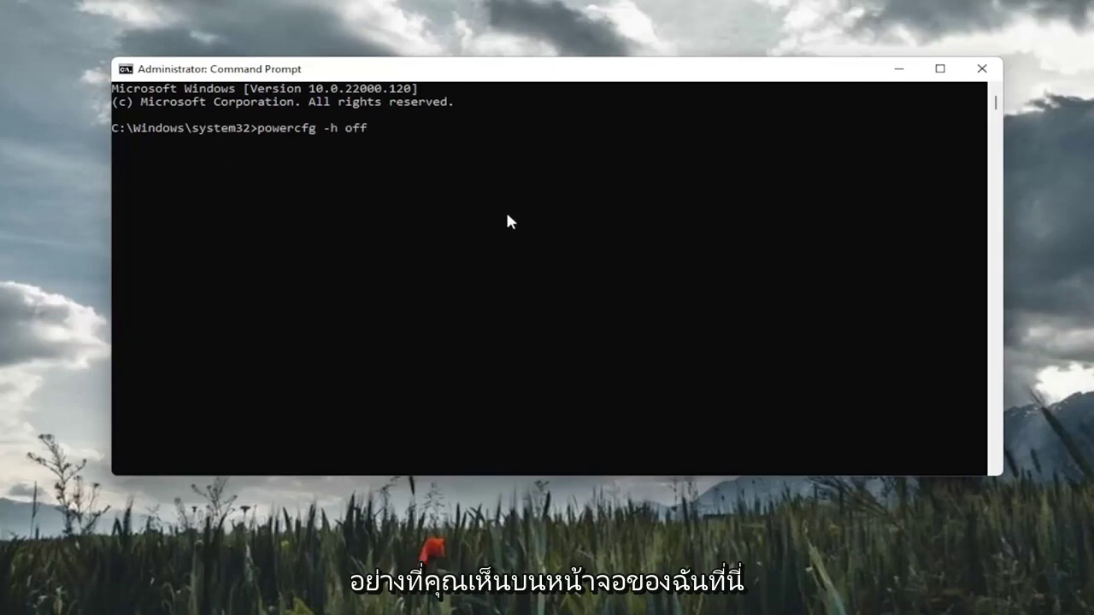
key("Return")
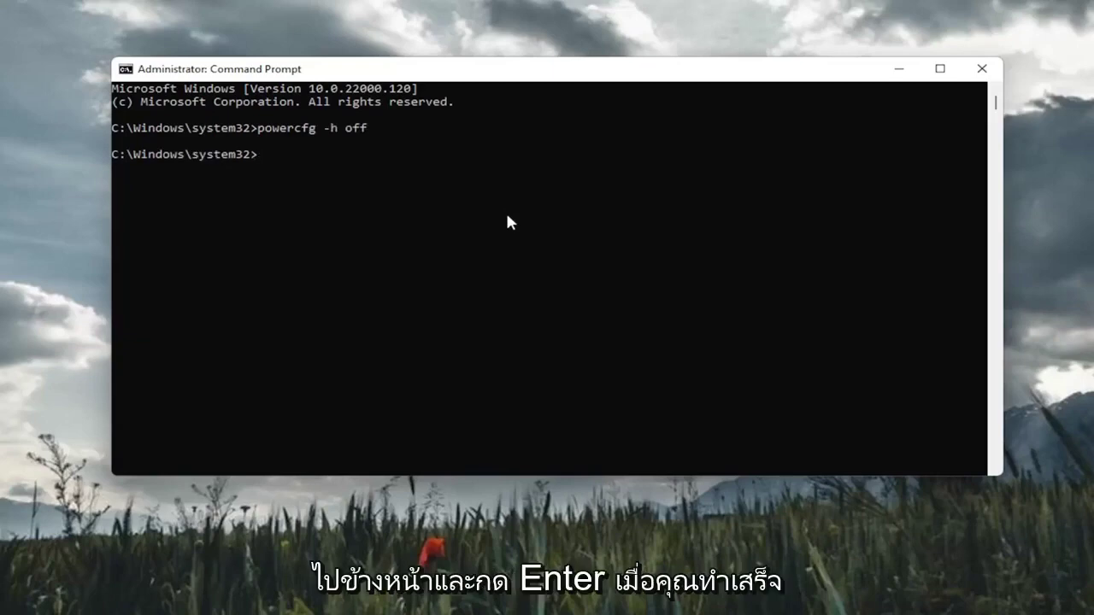
type("sf")
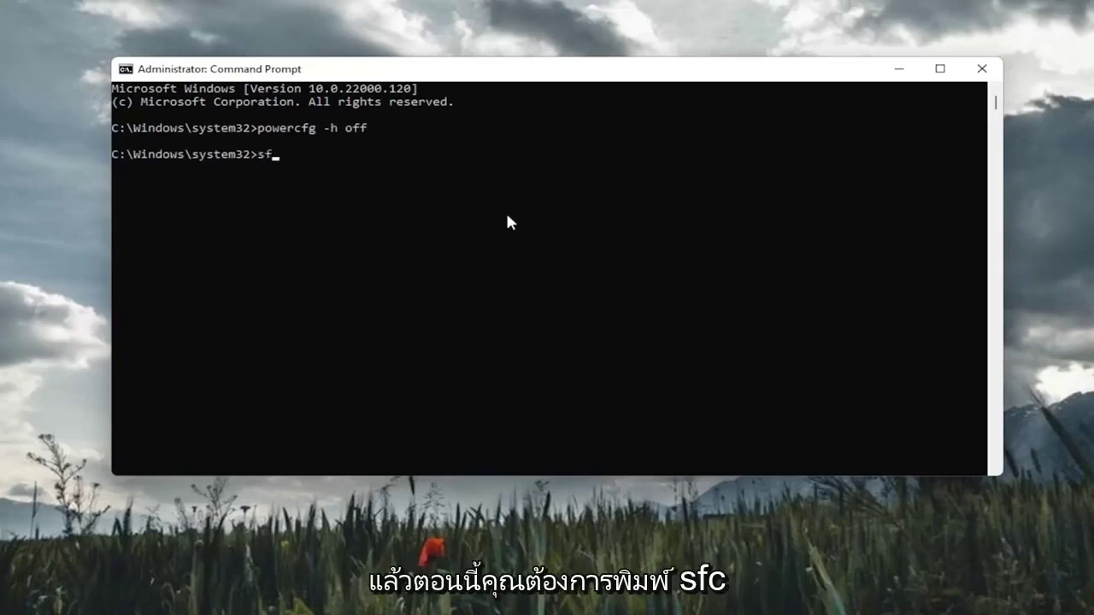
type("c /scannow")
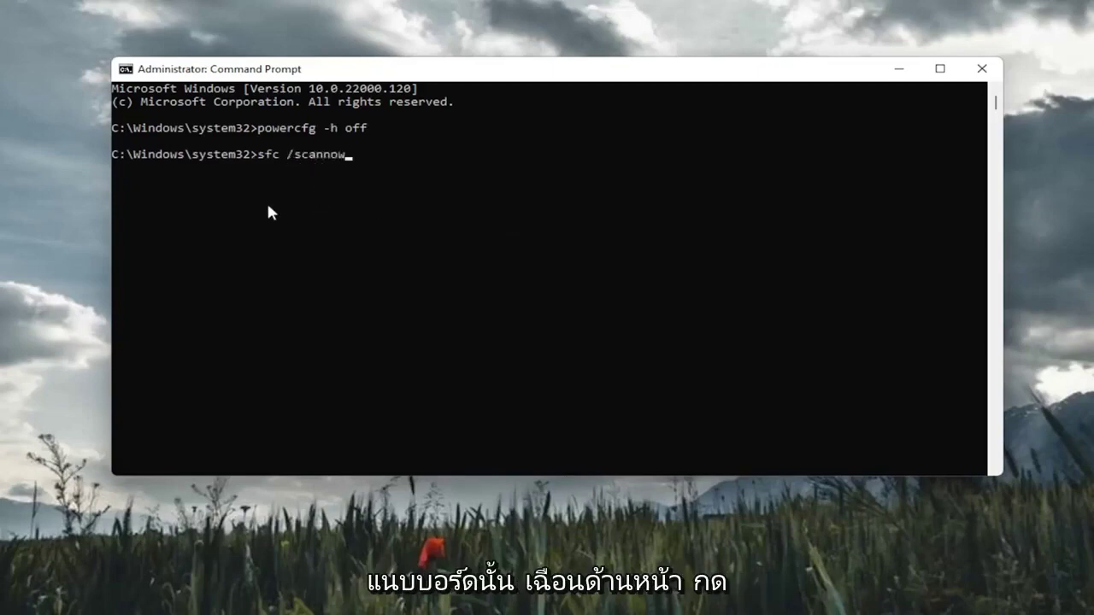
Run sfc /scannow and wait for 100% verification with no integrity violations.
key("Return")
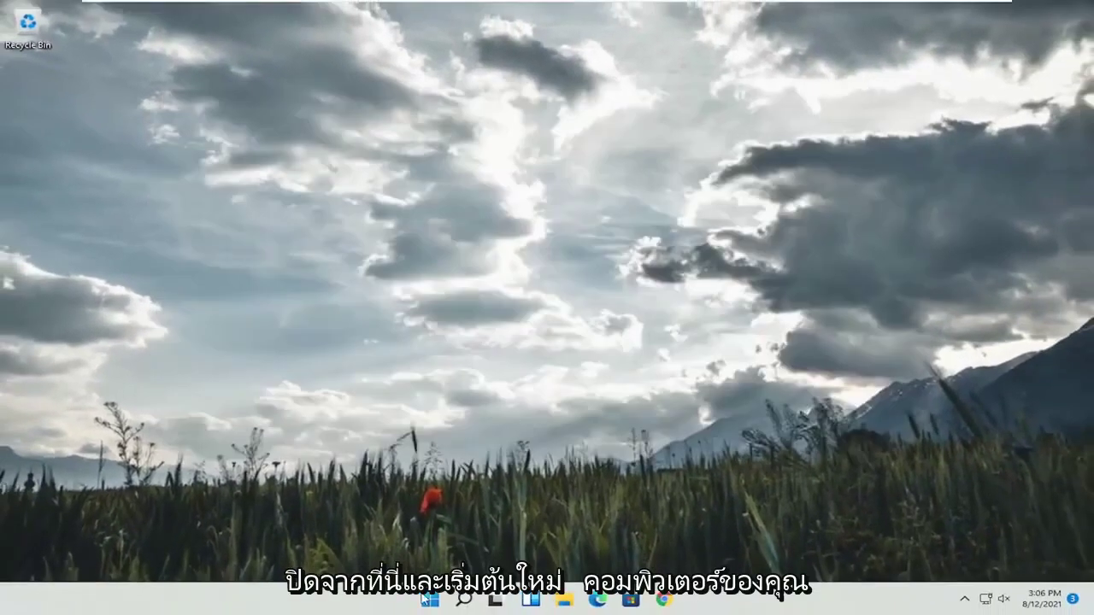
Bring up the Start button's quick-link menu to shut down or restart.
right_click(427, 598)
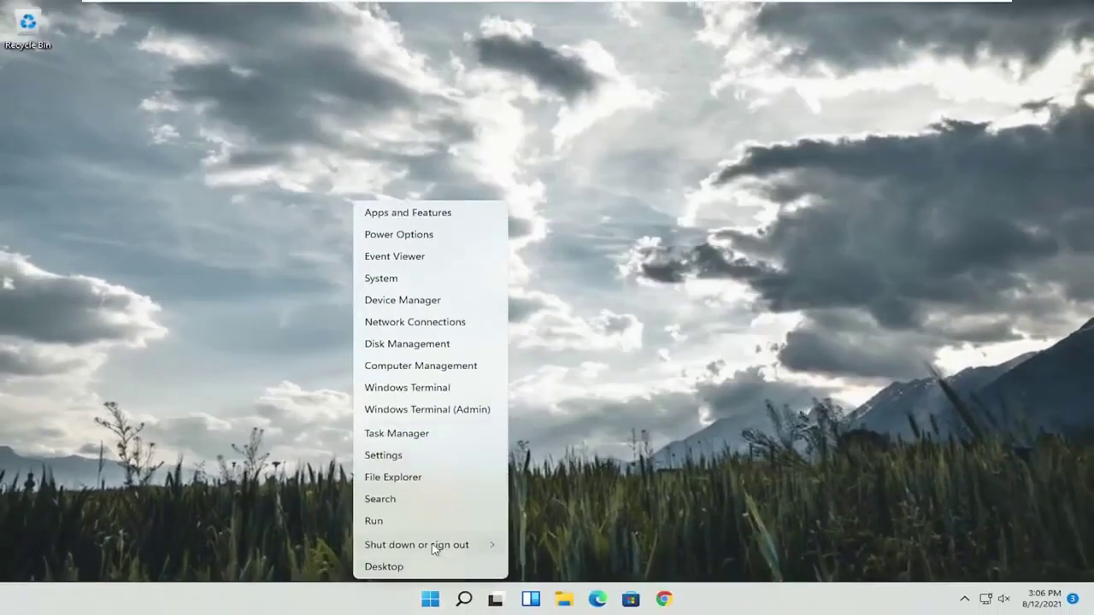